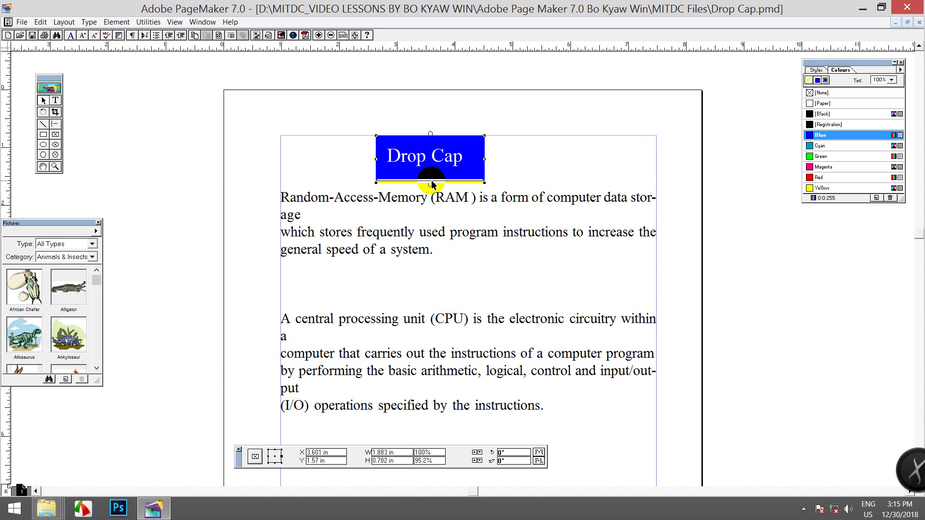
# Enlarge the blue box behind the Drop Cap title to about 0.94 in high and slightly wider.
pyautogui.moveTo(429, 182)
pyautogui.mouseDown()
pyautogui.moveTo(440, 166)
pyautogui.moveTo(424, 175)
pyautogui.moveTo(430, 189)
pyautogui.mouseUp()
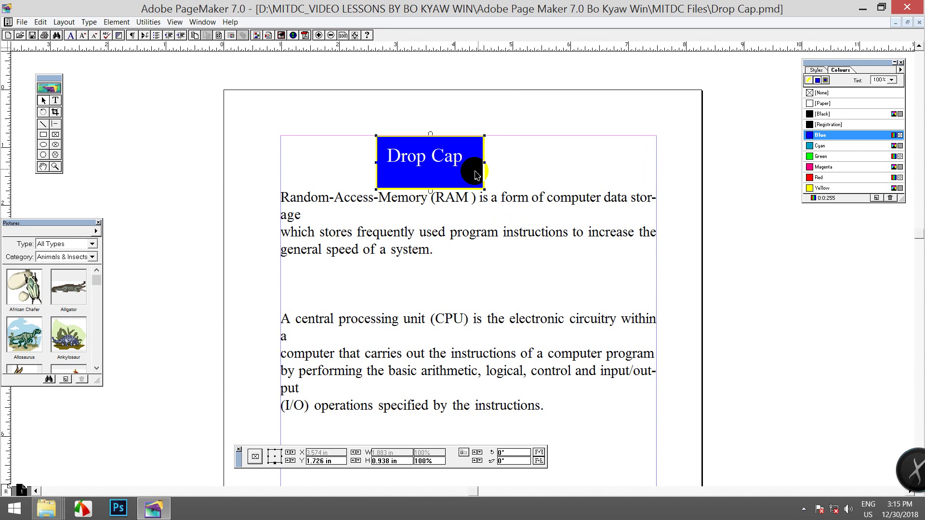
pyautogui.moveTo(485, 165); pyautogui.dragTo(490, 164)
pyautogui.click(323, 204)
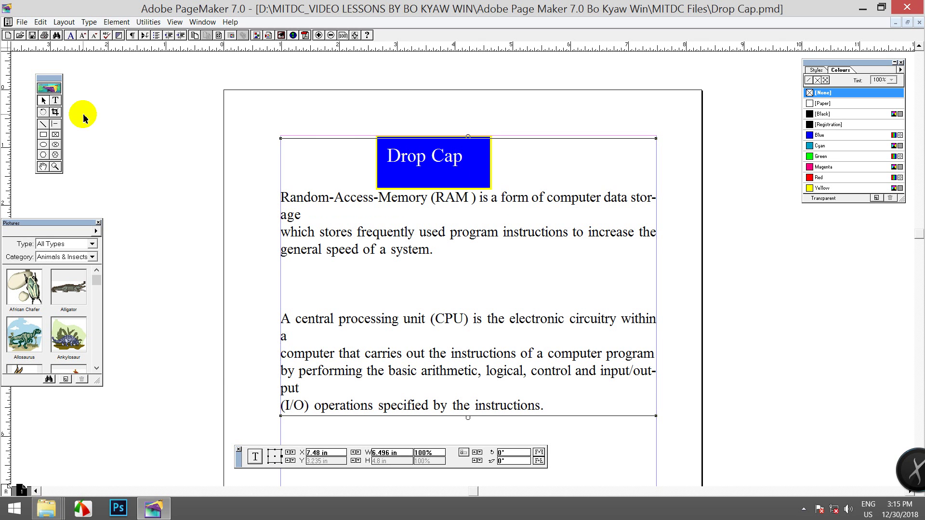
# Apply a two-line drop cap to the R that opens the Random-Access-Memory paragraph.
pyautogui.click(55, 100)
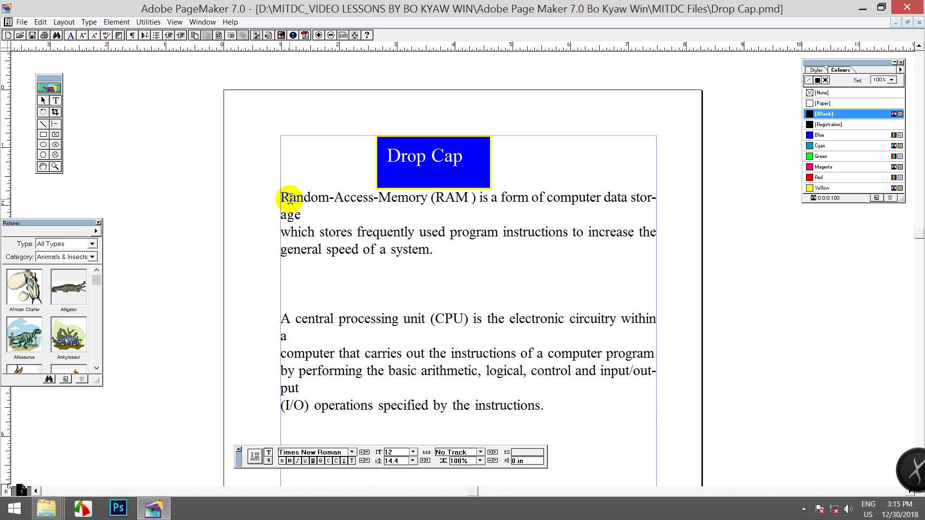
pyautogui.moveTo(284, 198); pyautogui.dragTo(285, 199)
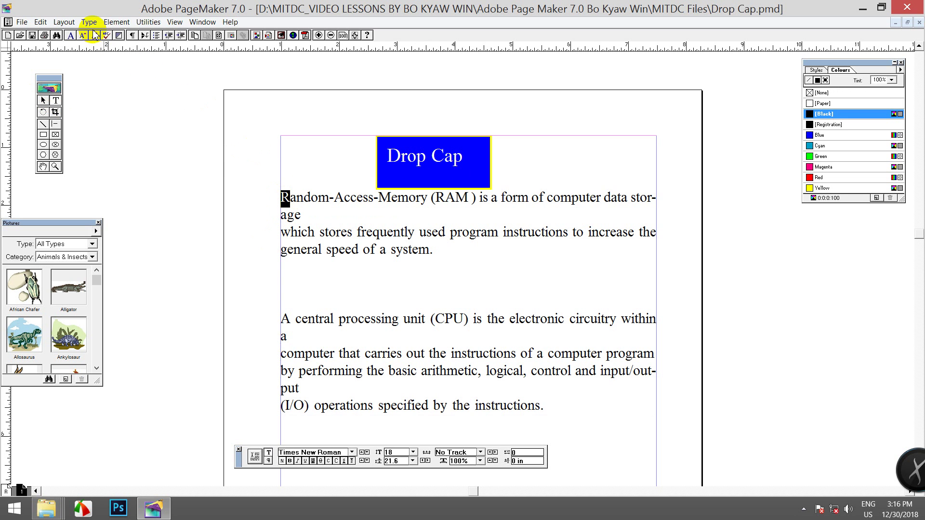
pyautogui.click(147, 22)
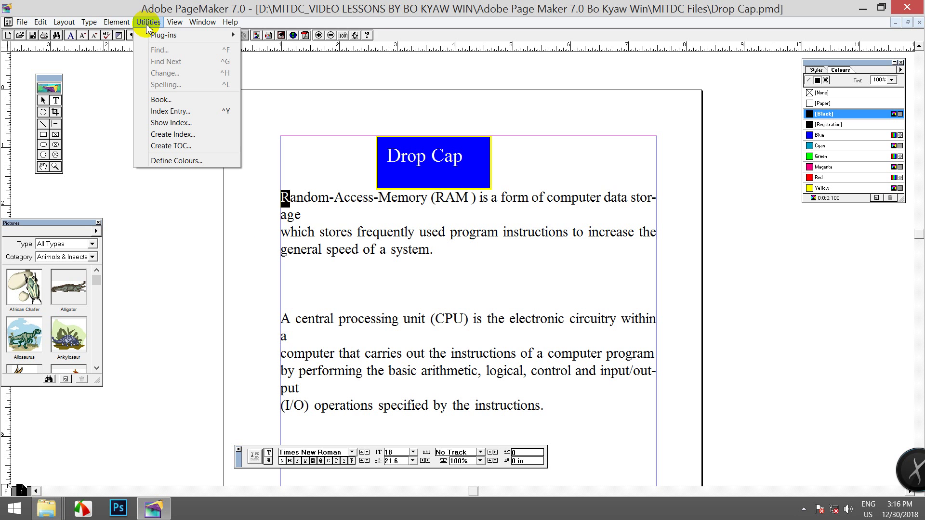
pyautogui.moveTo(192, 39)
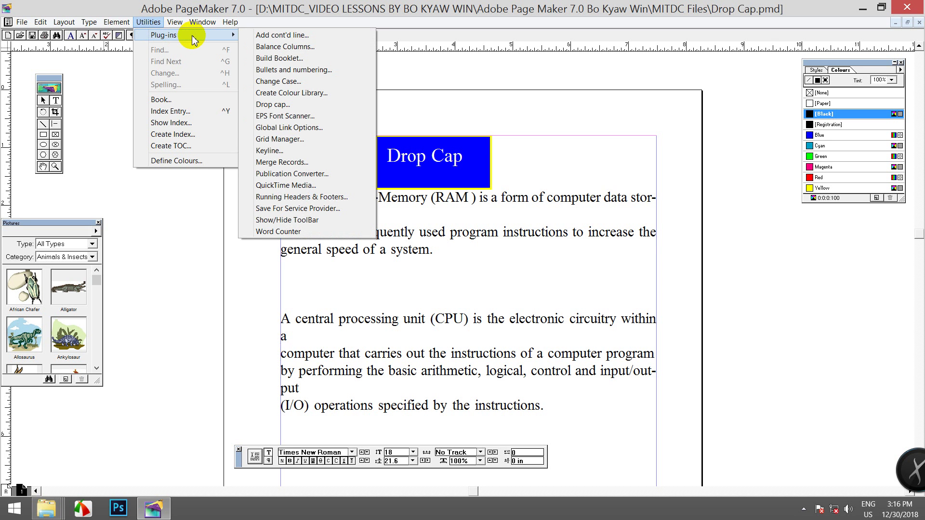
pyautogui.click(284, 105)
pyautogui.moveTo(378, 188); pyautogui.dragTo(519, 64)
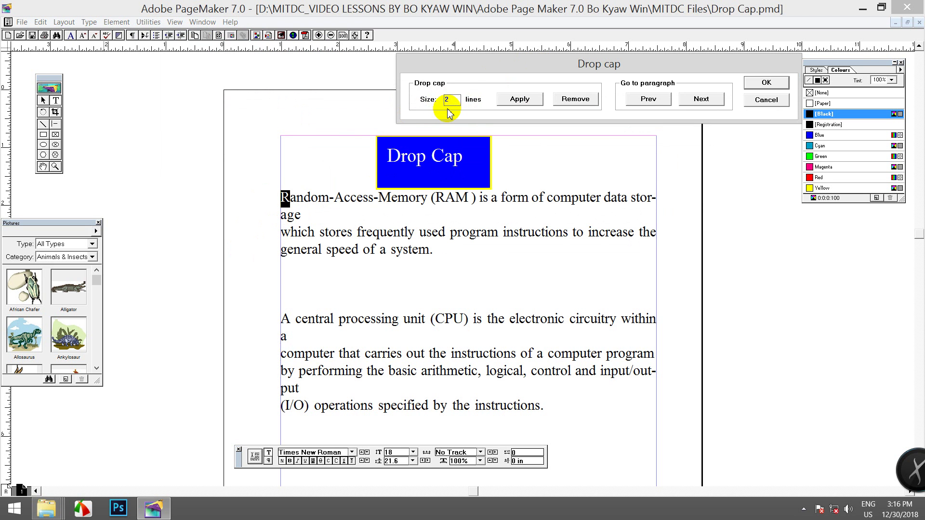
pyautogui.moveTo(523, 61); pyautogui.dragTo(490, 75)
pyautogui.click(487, 113)
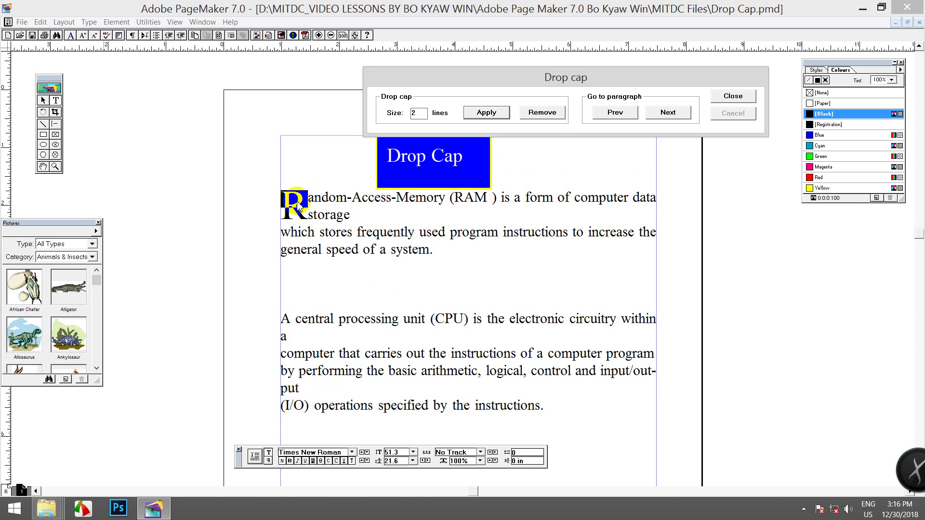
# Give the following paragraph, starting with "which stores", a two-line drop cap as well and finish the drop cap command.
pyautogui.click(665, 113)
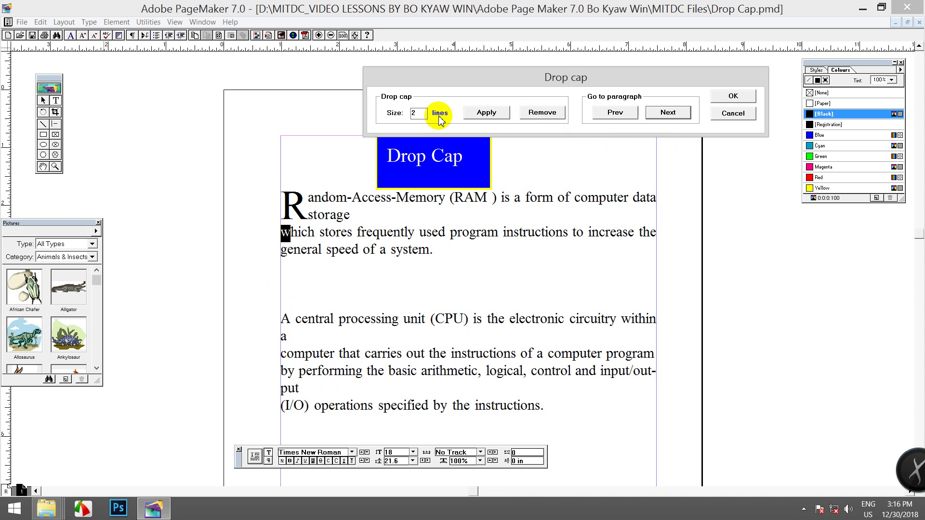
pyautogui.click(484, 113)
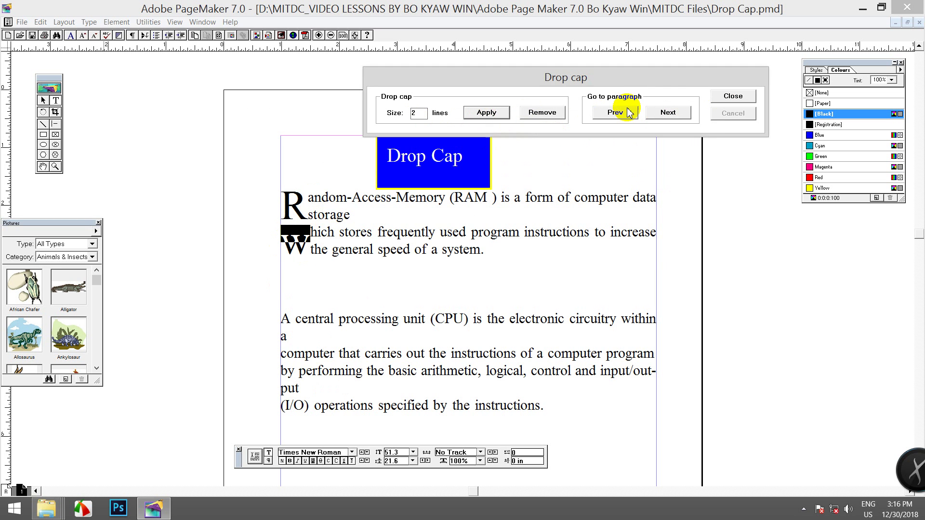
pyautogui.click(731, 97)
pyautogui.click(291, 249)
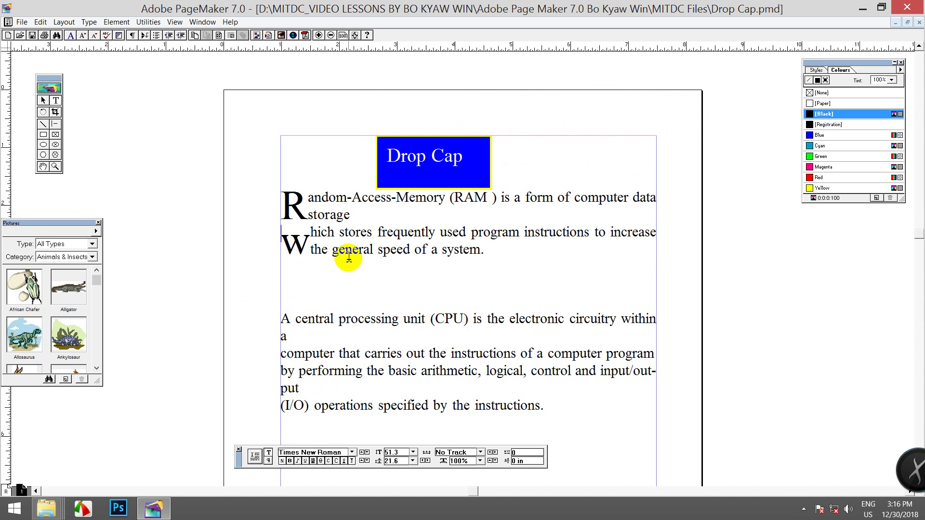
pyautogui.tripleClick(290, 202)
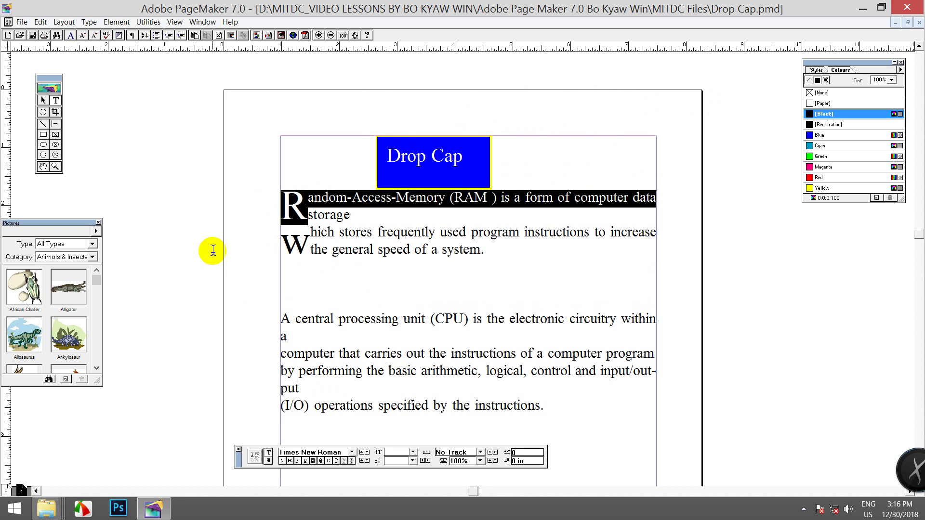
pyautogui.click(361, 199)
pyautogui.tripleClick(299, 246)
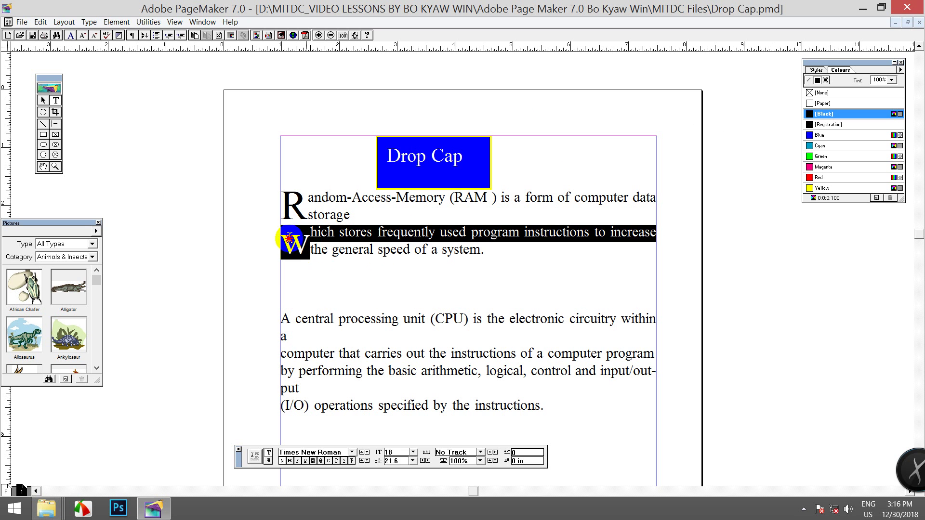
pyautogui.click(333, 235)
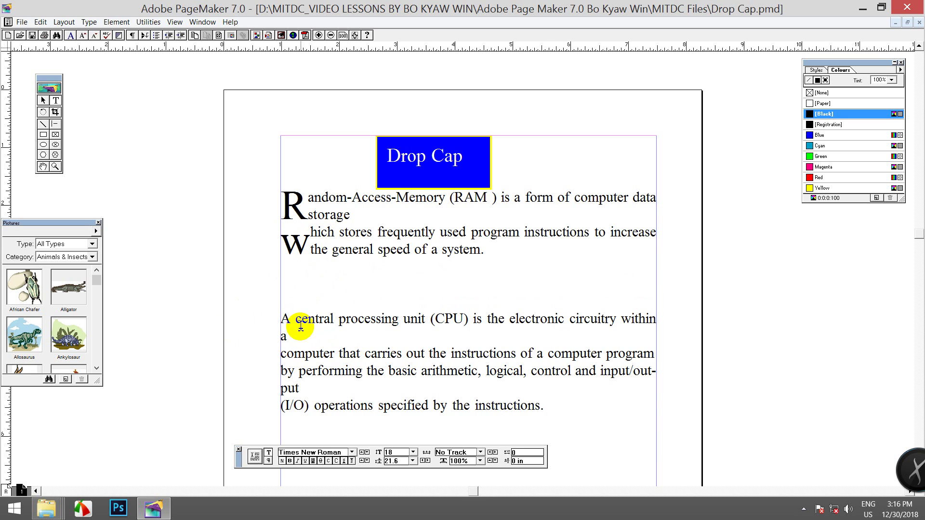
# Delete the space after the A that opens the CPU paragraph and apply a three-line drop cap to that letter.
pyautogui.press('BackSpace')
pyautogui.moveTo(290, 319); pyautogui.dragTo(279, 320)
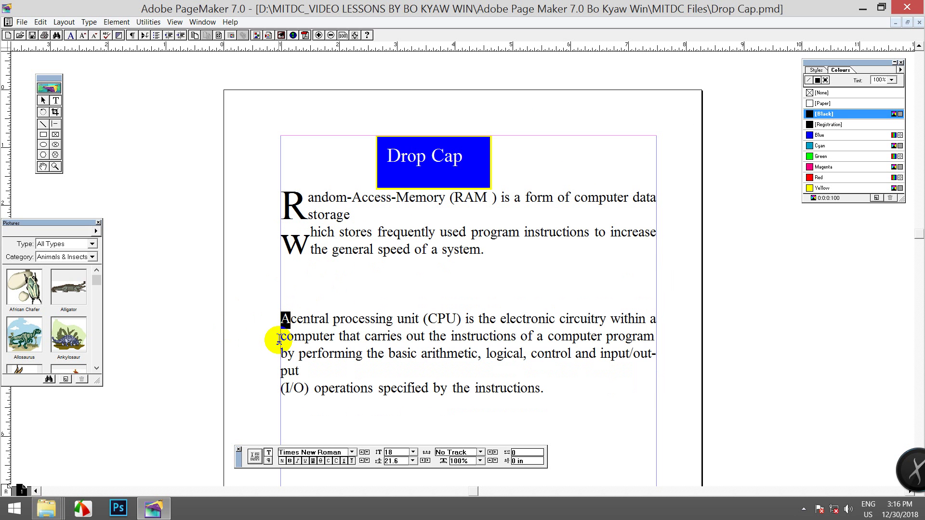
pyautogui.click(149, 22)
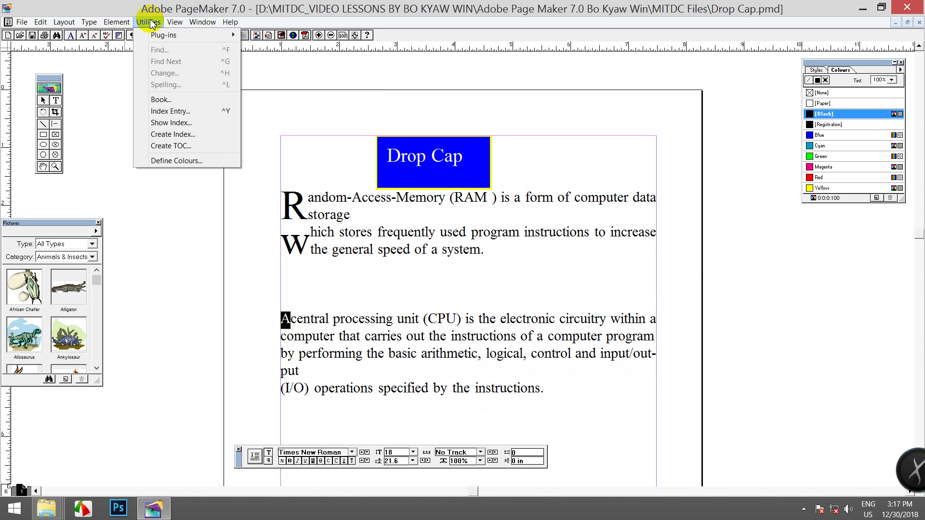
pyautogui.moveTo(210, 37)
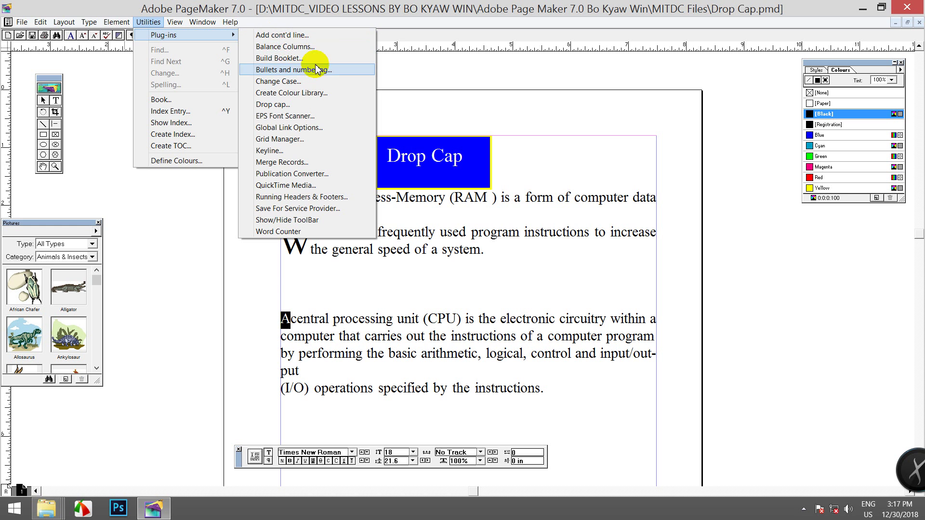
pyautogui.click(285, 105)
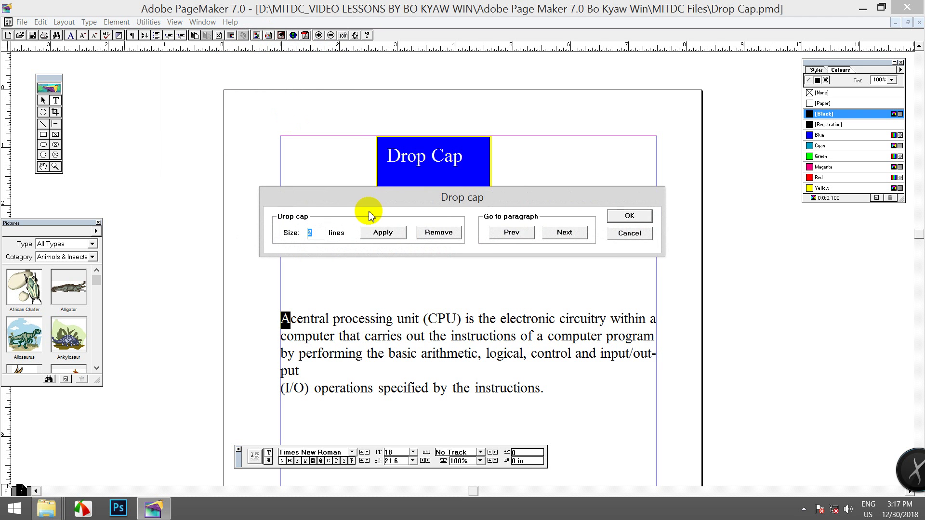
pyautogui.moveTo(367, 196); pyautogui.dragTo(496, 117)
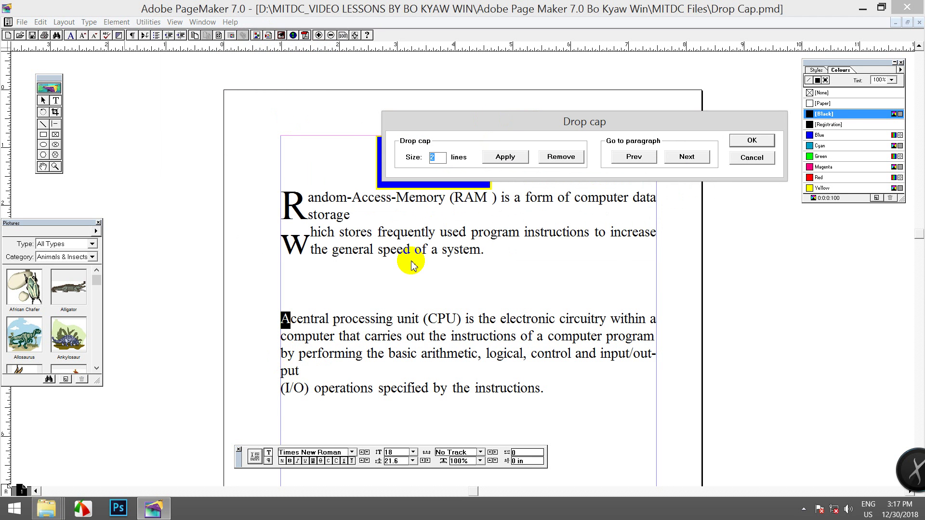
pyautogui.write('3')
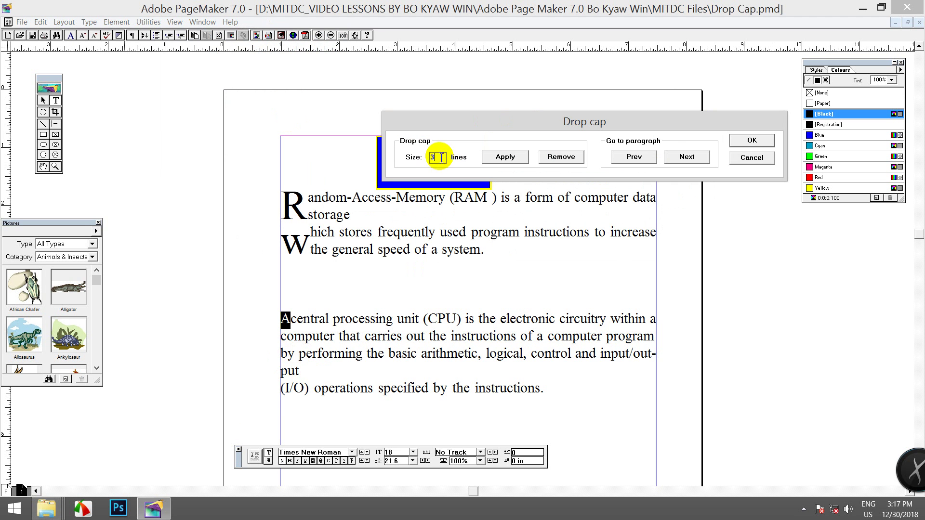
pyautogui.click(297, 326)
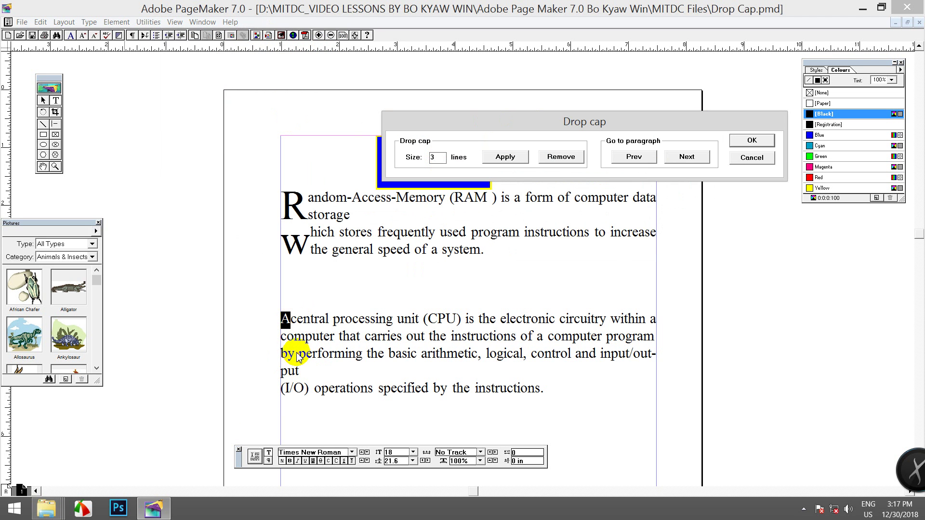
pyautogui.click(436, 164)
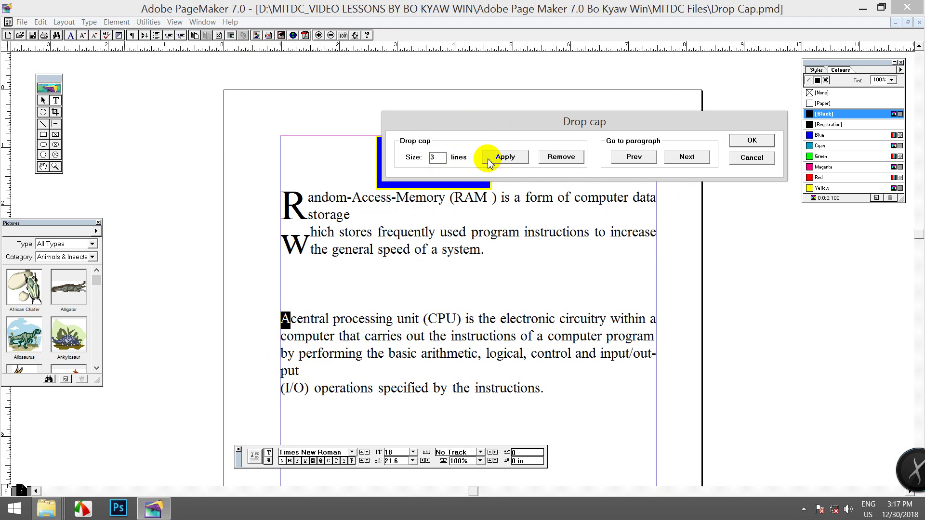
pyautogui.click(505, 157)
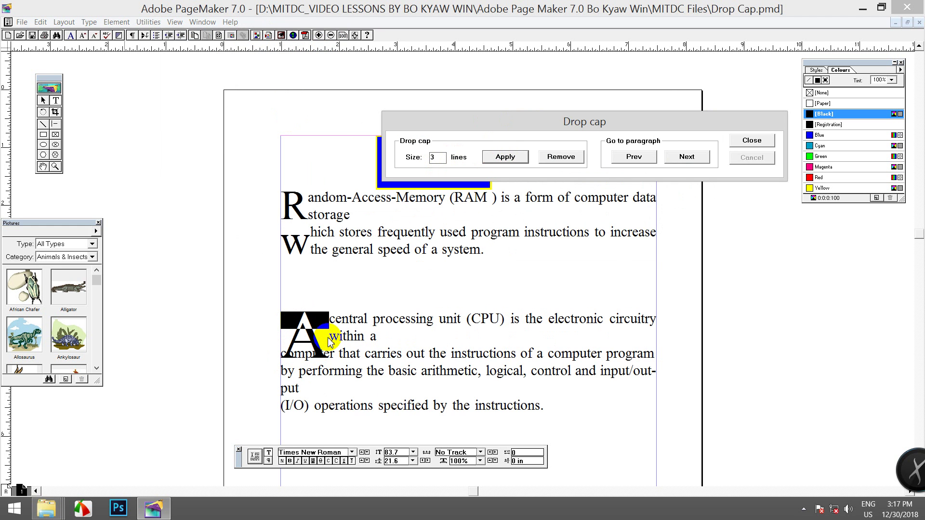
pyautogui.click(750, 140)
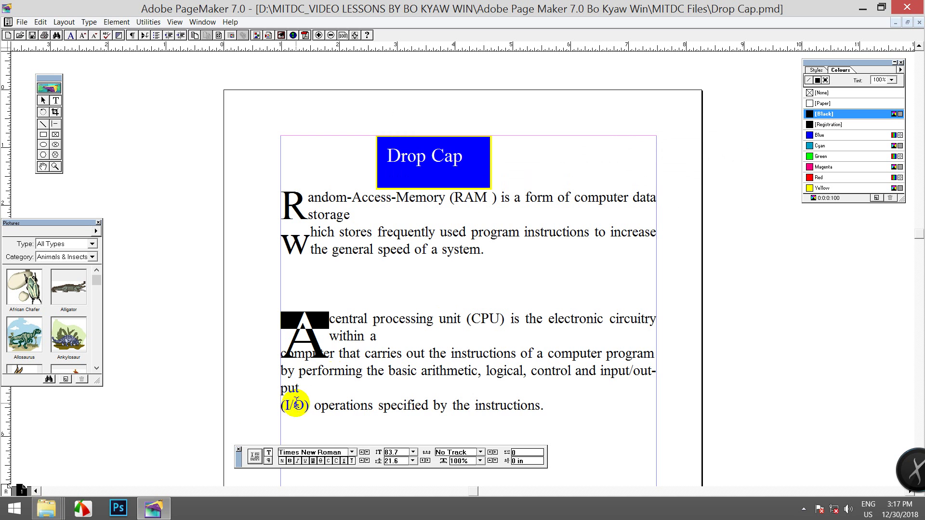
pyautogui.click(43, 101)
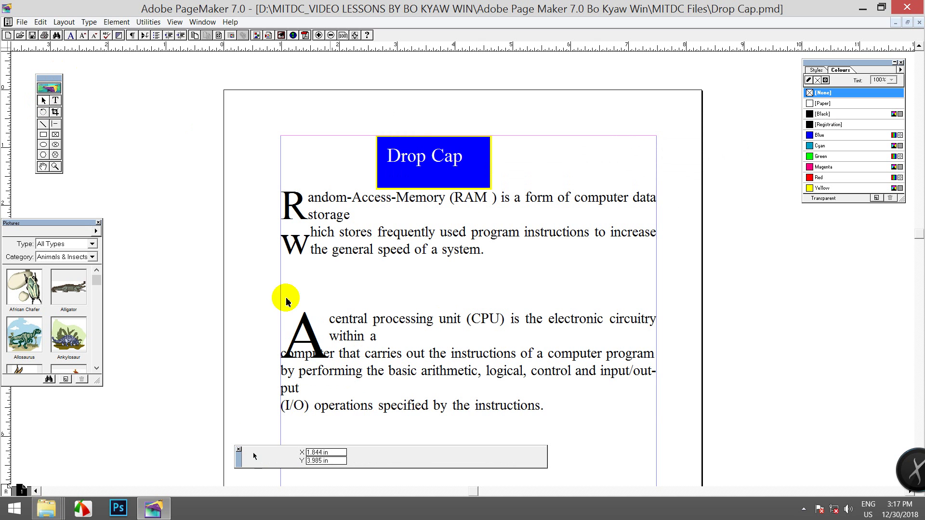
pyautogui.click(303, 325)
pyautogui.click(348, 353)
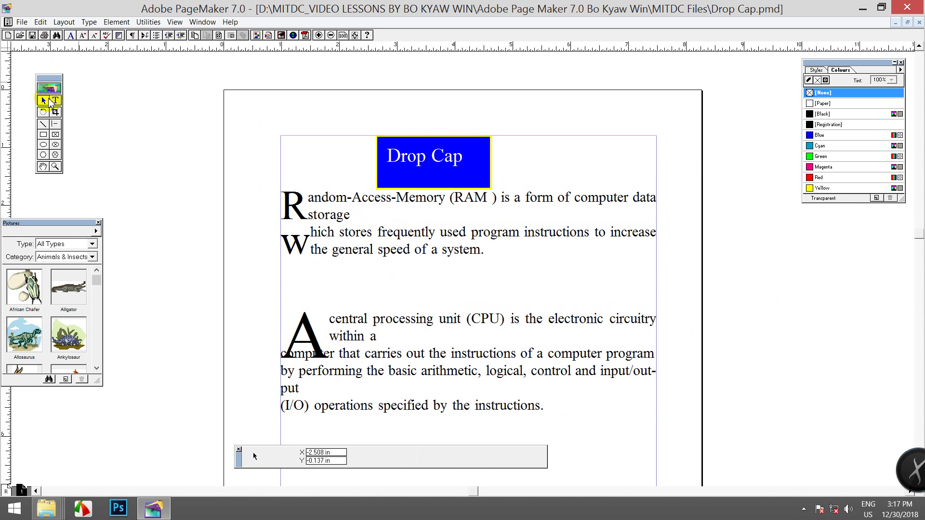
# Remove the drop cap from the R of the Random-Access-Memory paragraph.
pyautogui.click(56, 100)
pyautogui.moveTo(302, 220); pyautogui.dragTo(275, 200)
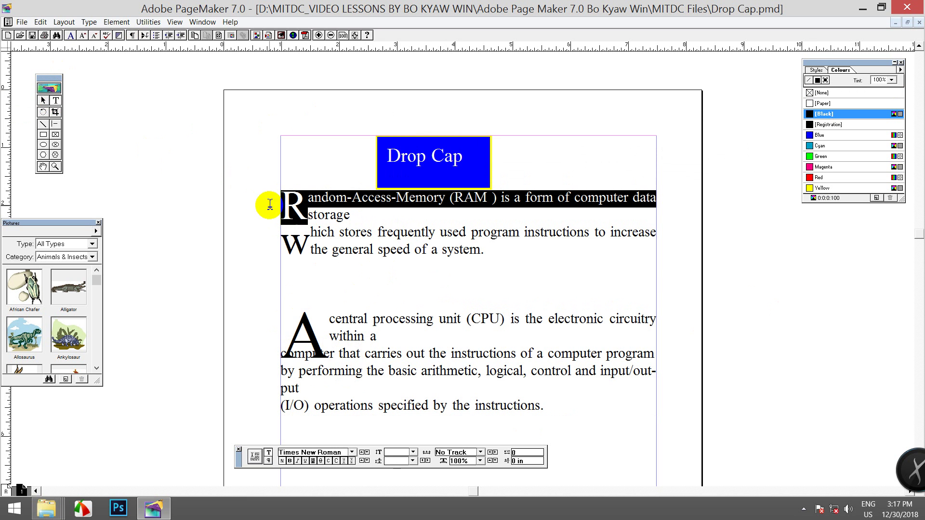
pyautogui.click(144, 23)
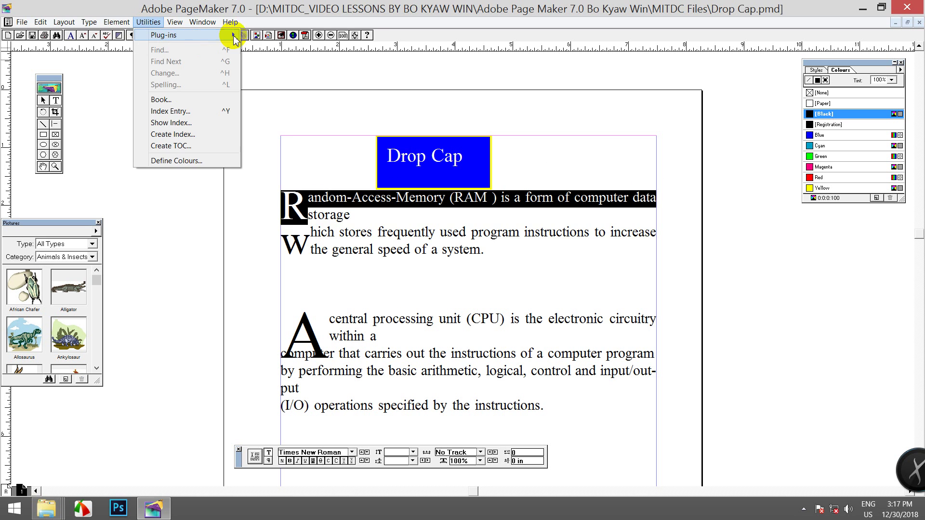
pyautogui.moveTo(227, 35)
pyautogui.click(286, 105)
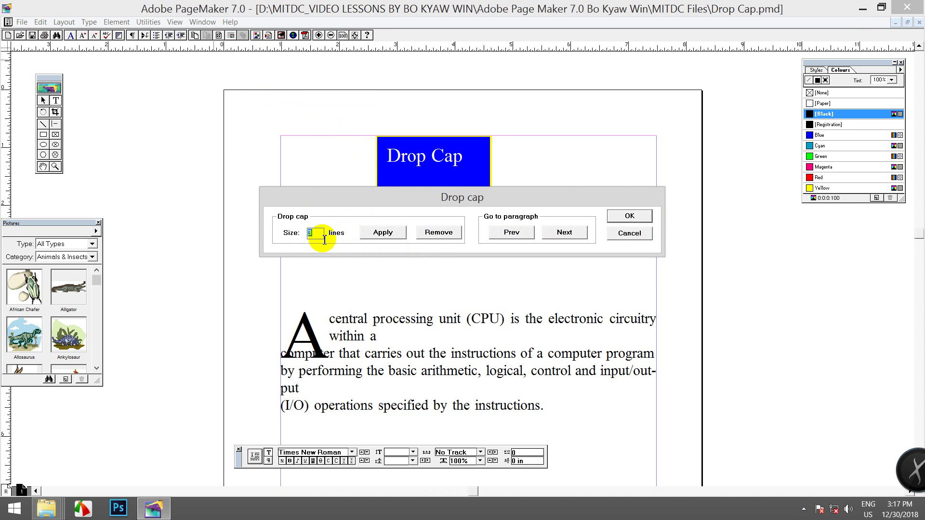
pyautogui.click(432, 232)
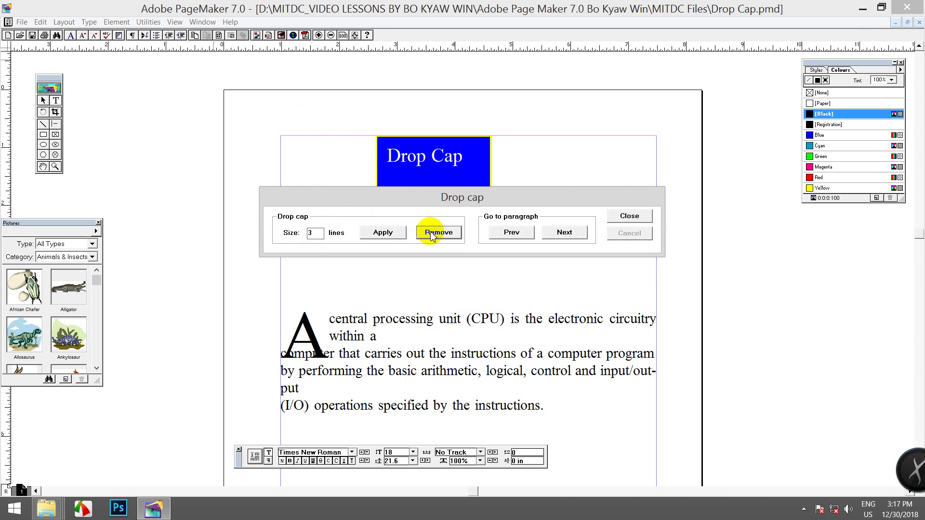
pyautogui.click(629, 216)
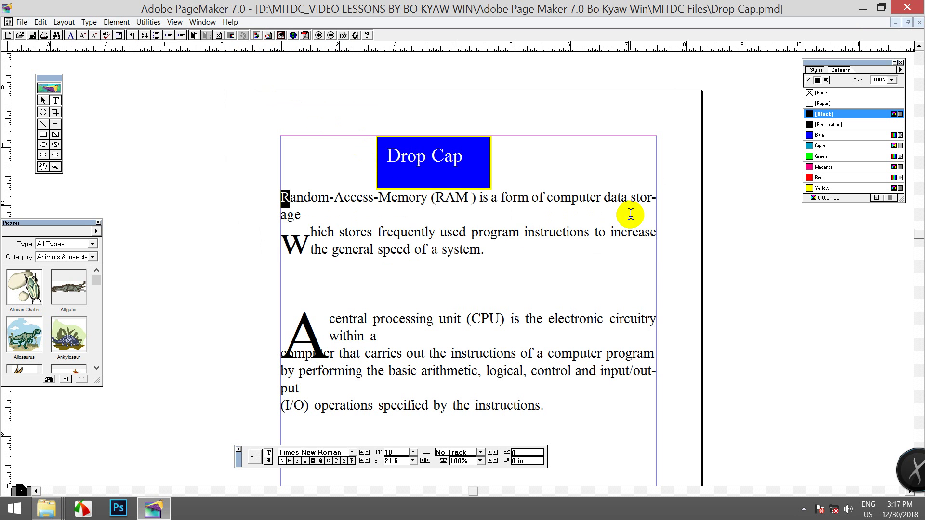
pyautogui.click(294, 205)
# Remove the drop cap from the w of the "which stores" paragraph.
pyautogui.tripleClick(306, 241)
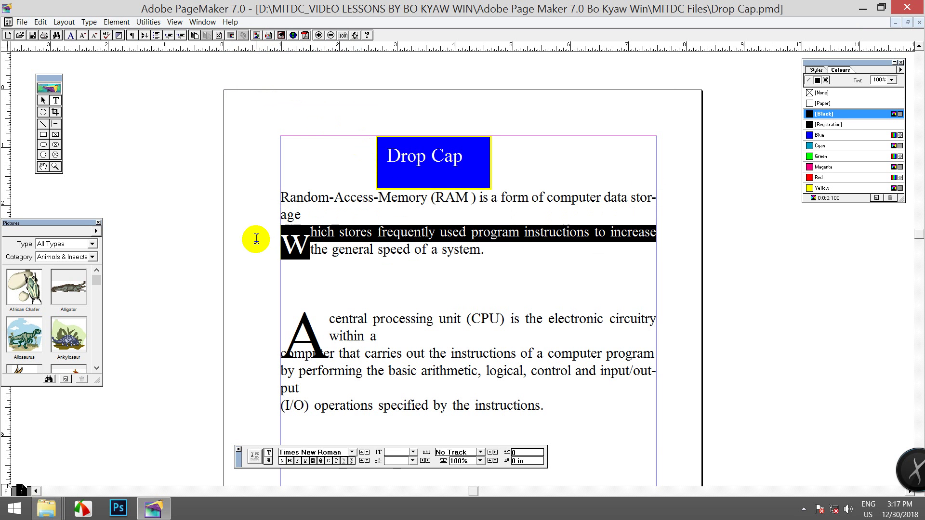
pyautogui.click(142, 22)
pyautogui.moveTo(212, 35)
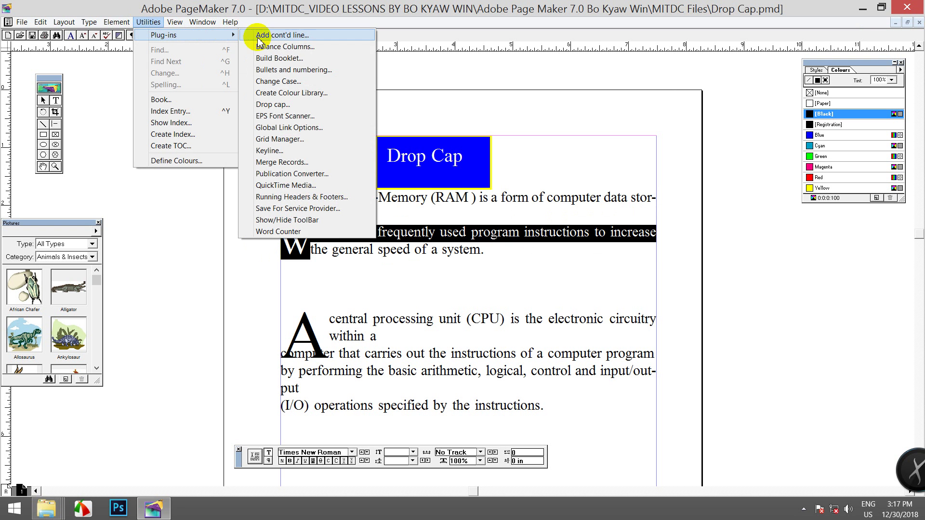
pyautogui.click(285, 104)
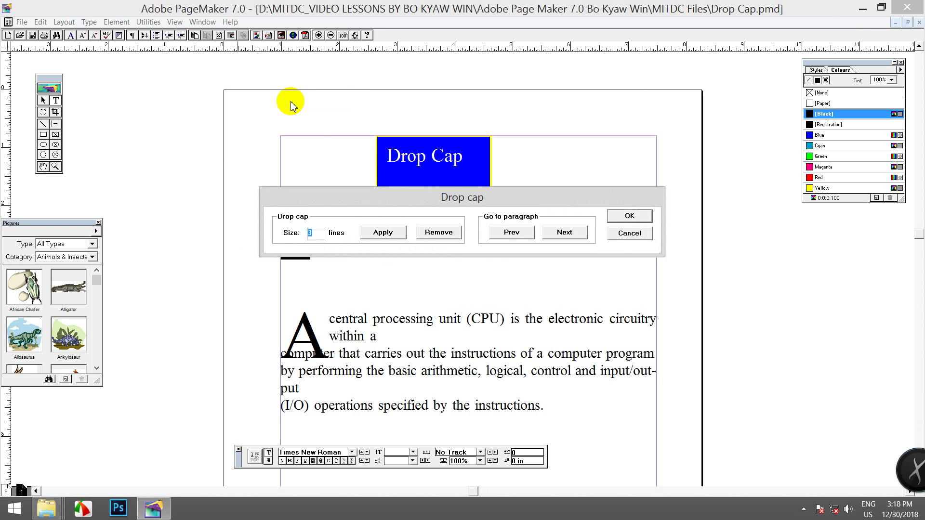
pyautogui.click(447, 233)
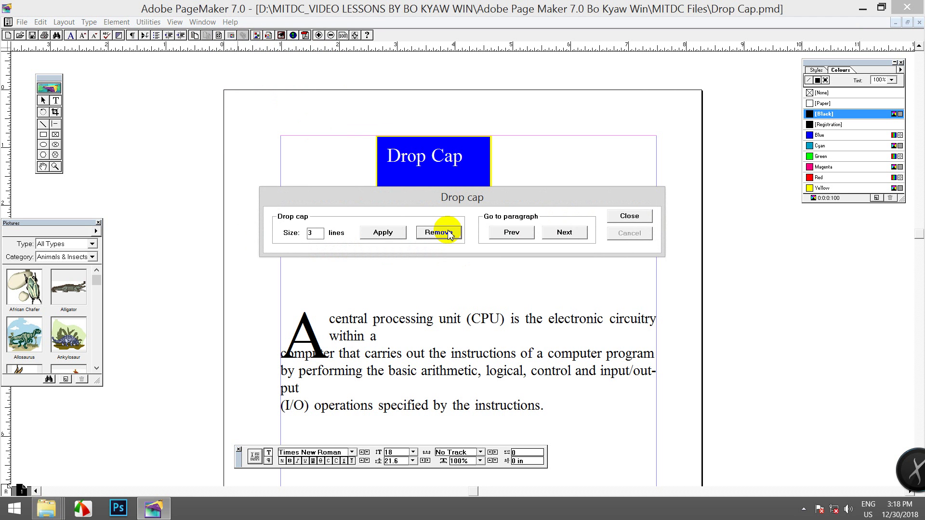
# Remove the drop cap from the A that opens the CPU paragraph and finish the drop cap command.
pyautogui.click(626, 216)
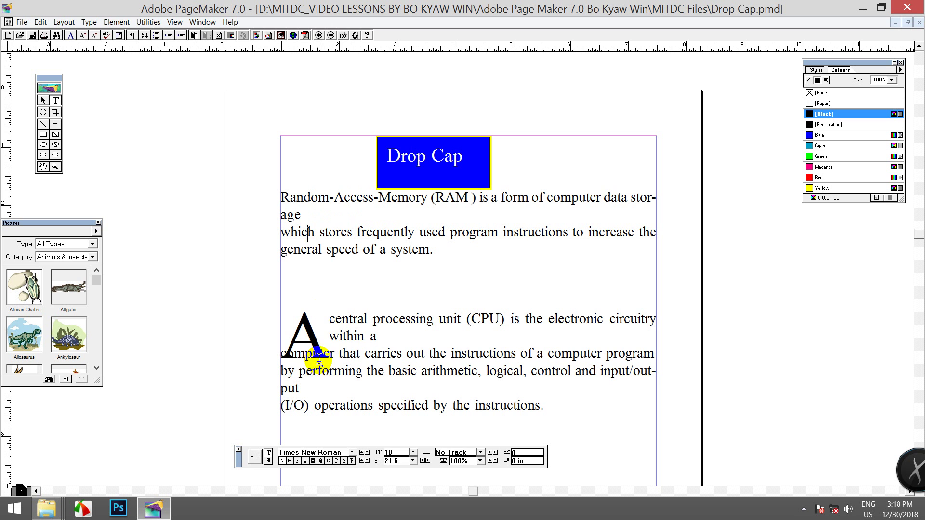
pyautogui.click(294, 318)
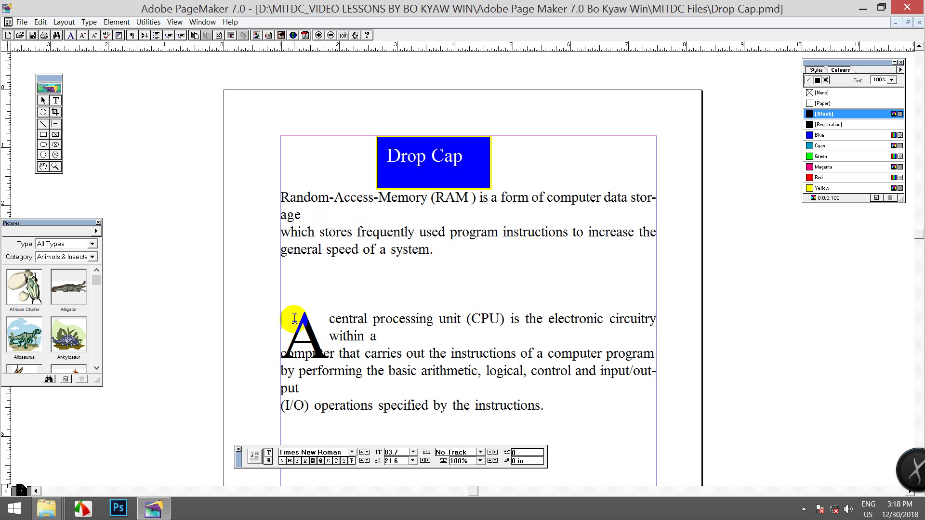
pyautogui.moveTo(294, 318); pyautogui.dragTo(322, 355)
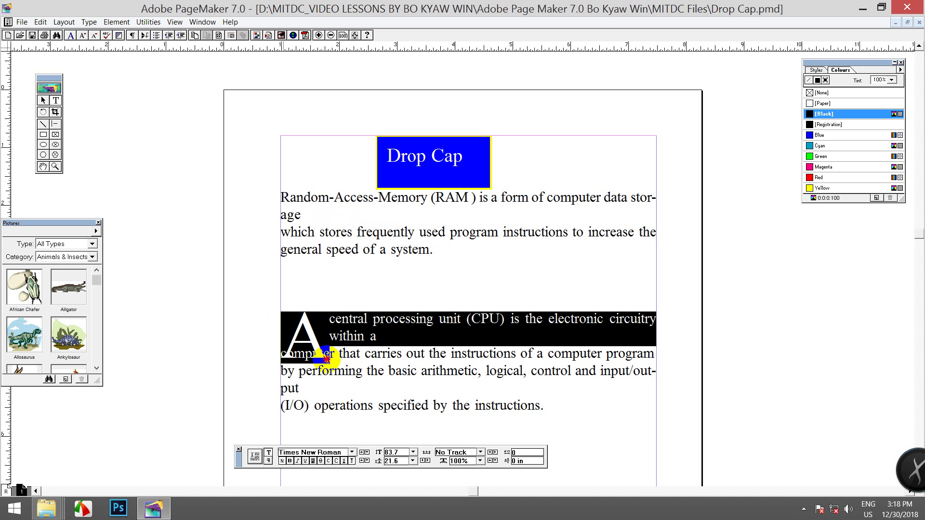
pyautogui.click(148, 22)
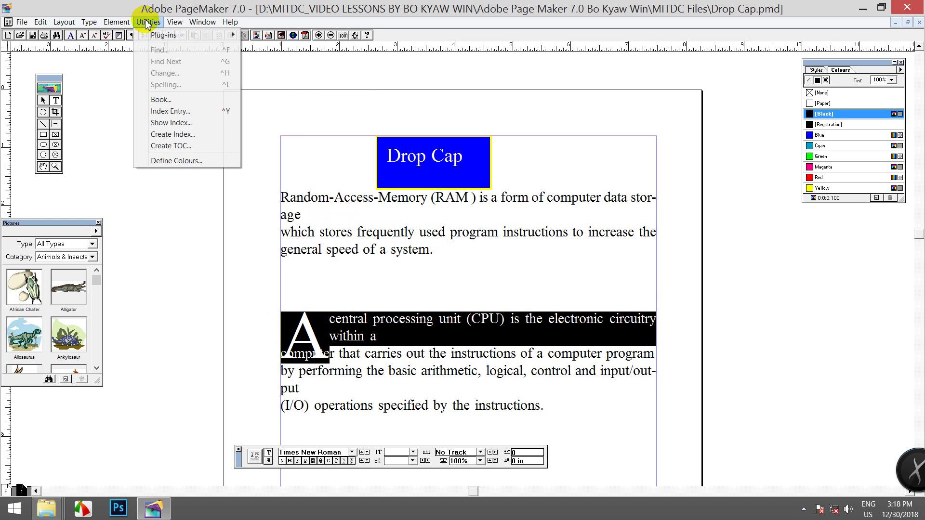
pyautogui.moveTo(171, 36)
pyautogui.click(275, 104)
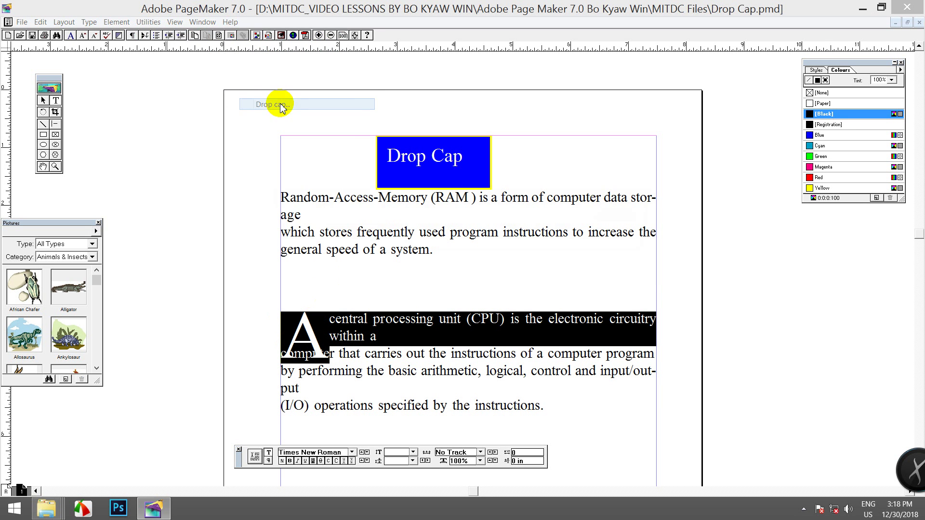
pyautogui.click(439, 234)
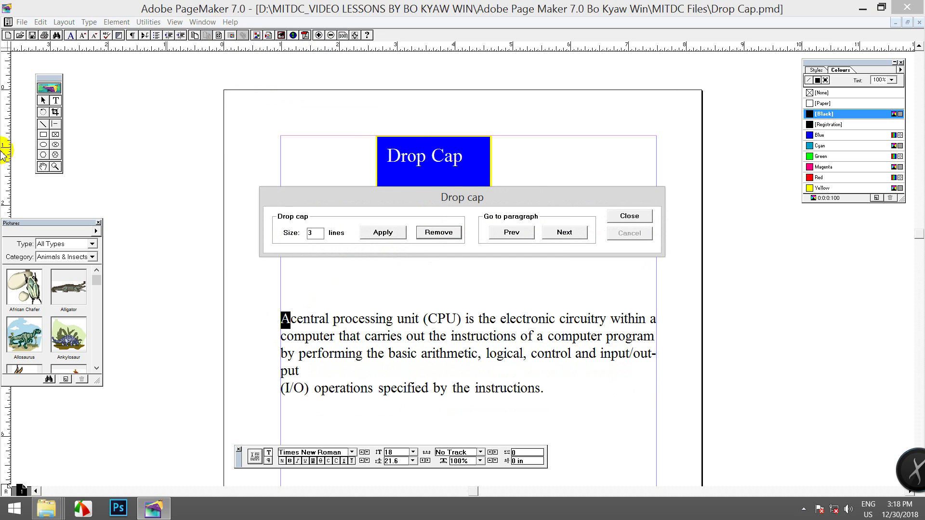
pyautogui.click(626, 217)
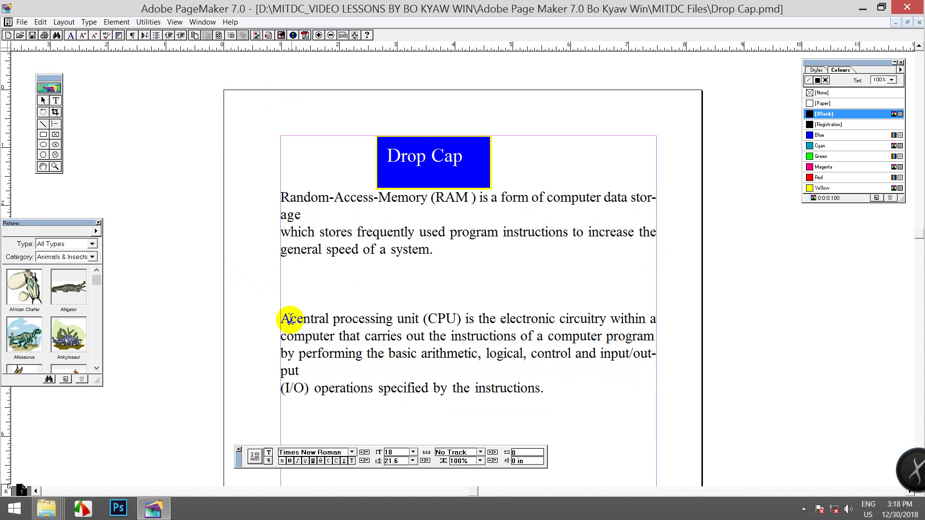
# Apply a three-line drop cap to the R that opens the Random-Access-Memory paragraph.
pyautogui.moveTo(290, 194); pyautogui.dragTo(279, 197)
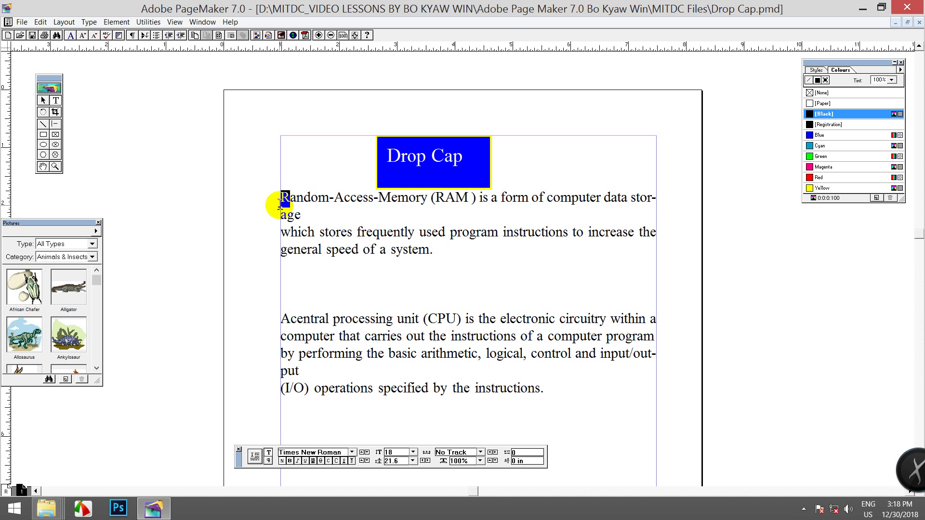
pyautogui.click(138, 22)
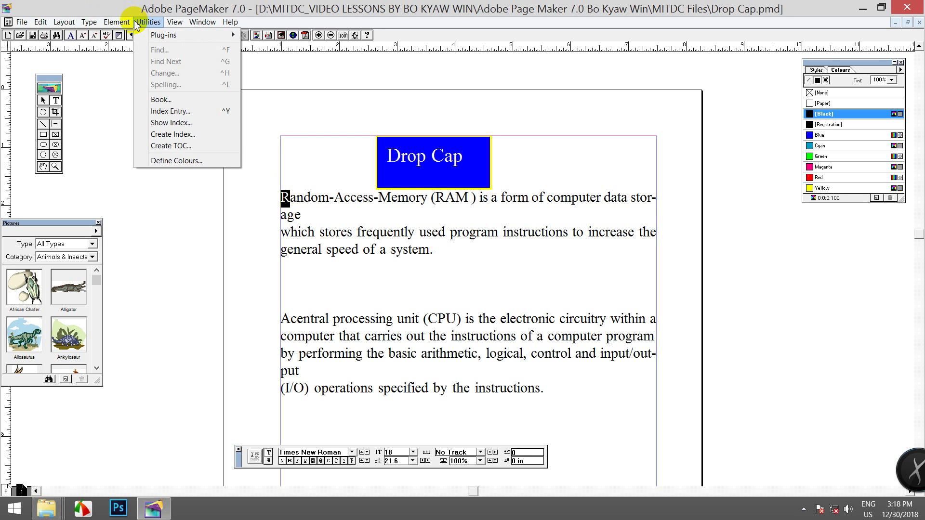
pyautogui.moveTo(227, 35)
pyautogui.click(289, 103)
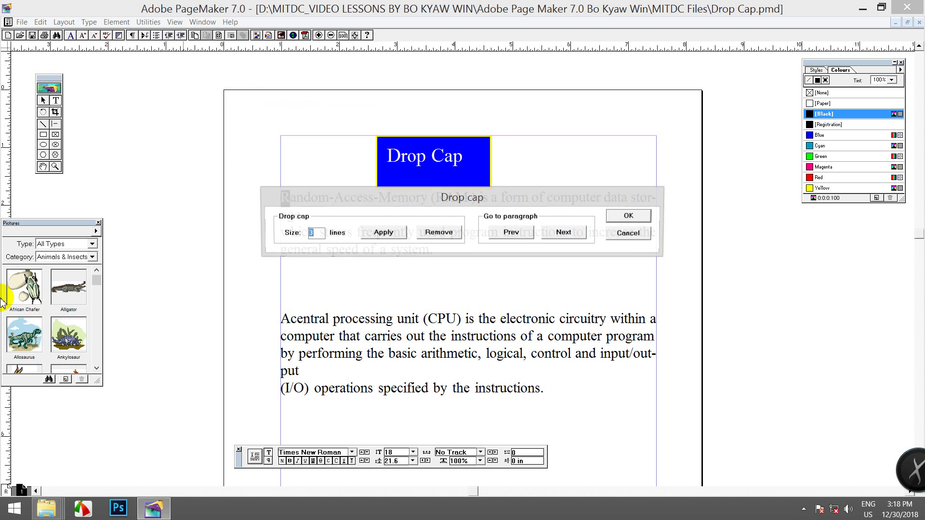
pyautogui.click(383, 232)
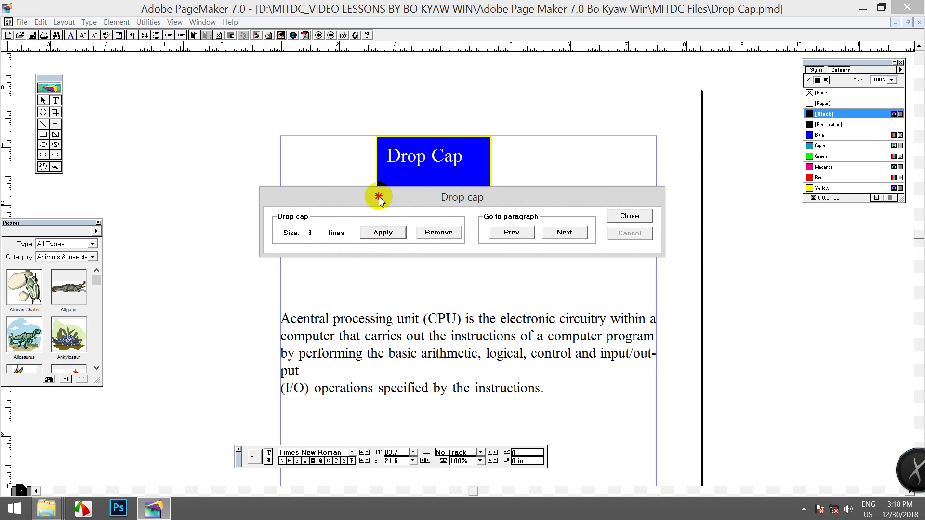
pyautogui.moveTo(379, 199); pyautogui.dragTo(492, 142)
pyautogui.click(745, 159)
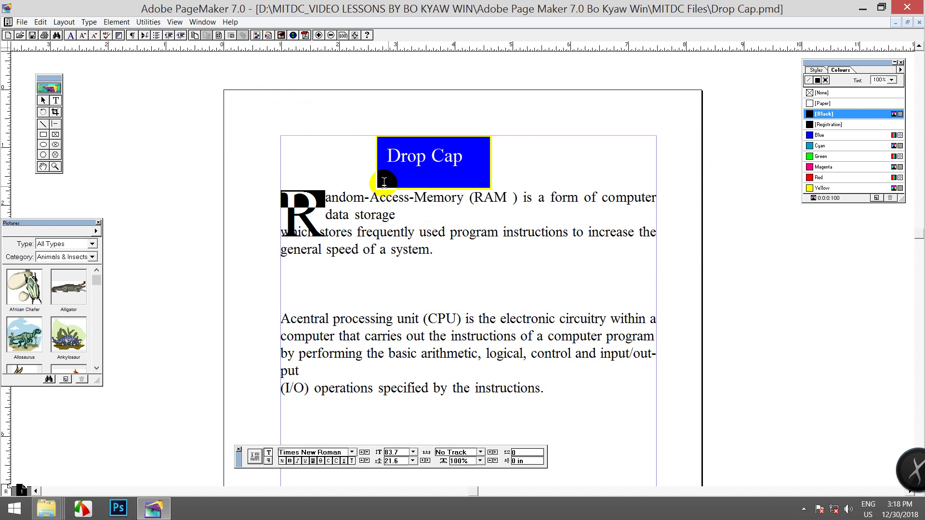
# Select the opening of the Random-Access-Memory paragraph and remove its three-line drop cap again.
pyautogui.tripleClick(288, 199)
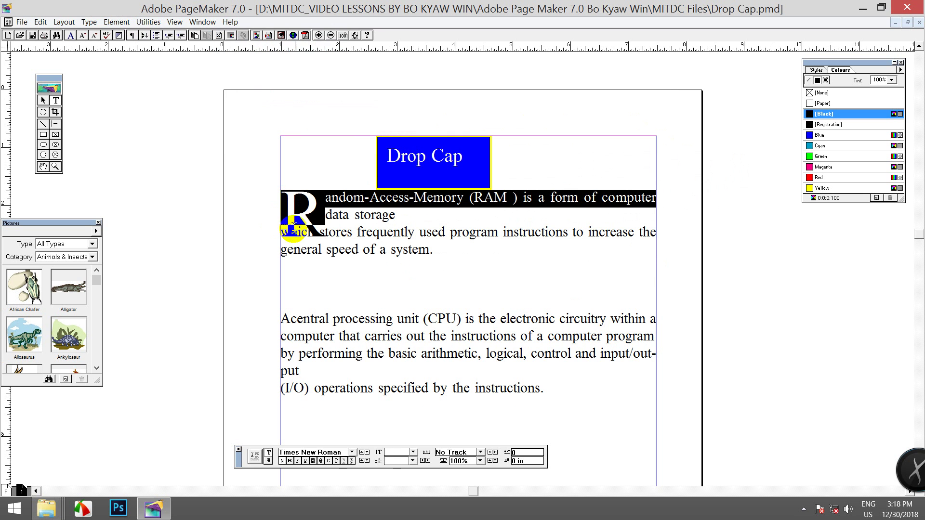
pyautogui.click(308, 220)
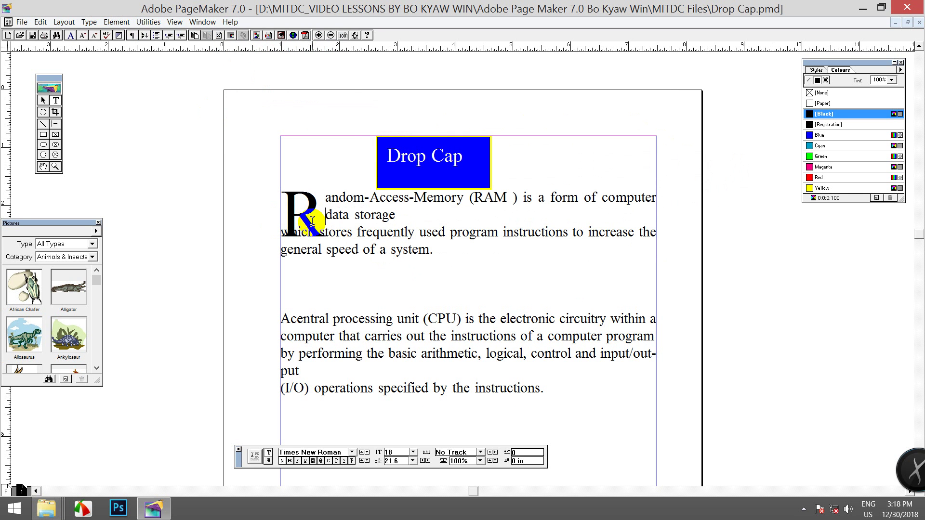
pyautogui.moveTo(325, 207); pyautogui.dragTo(275, 185)
pyautogui.click(147, 22)
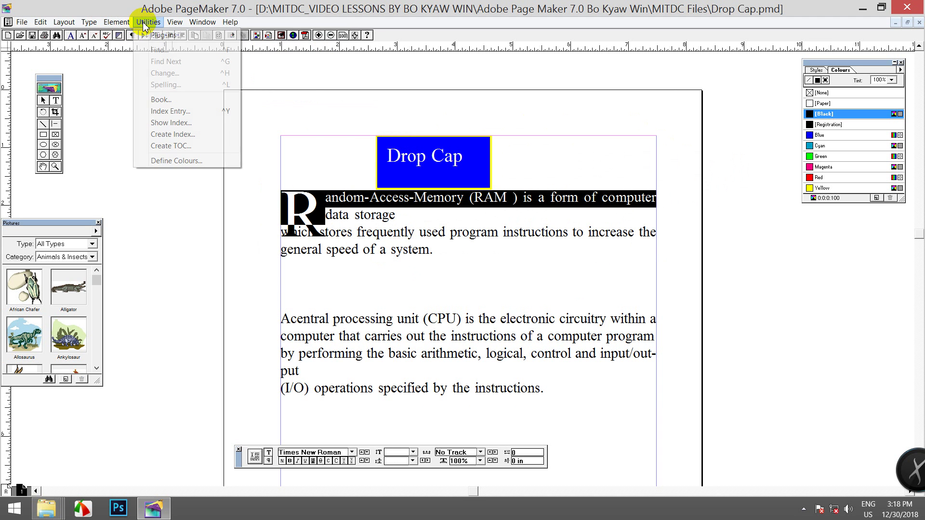
pyautogui.moveTo(175, 21)
pyautogui.moveTo(147, 21)
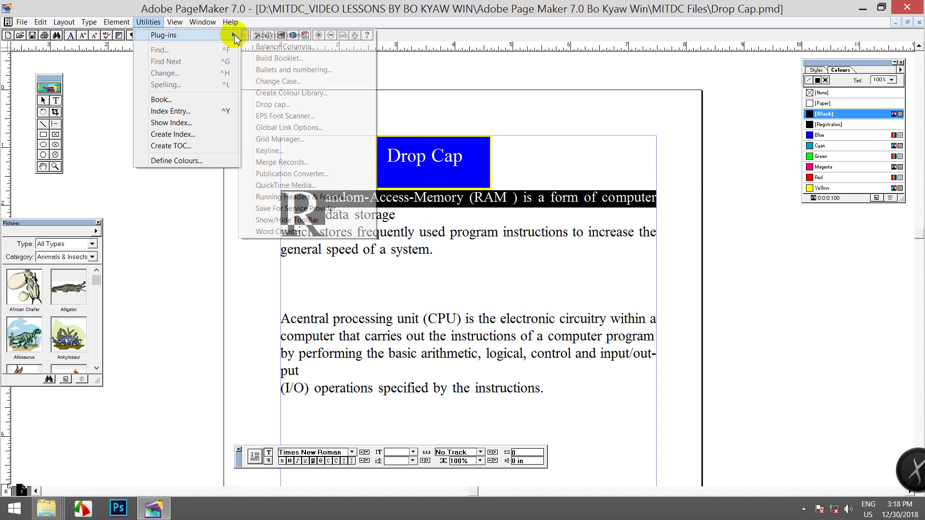
pyautogui.click(298, 91)
pyautogui.click(438, 232)
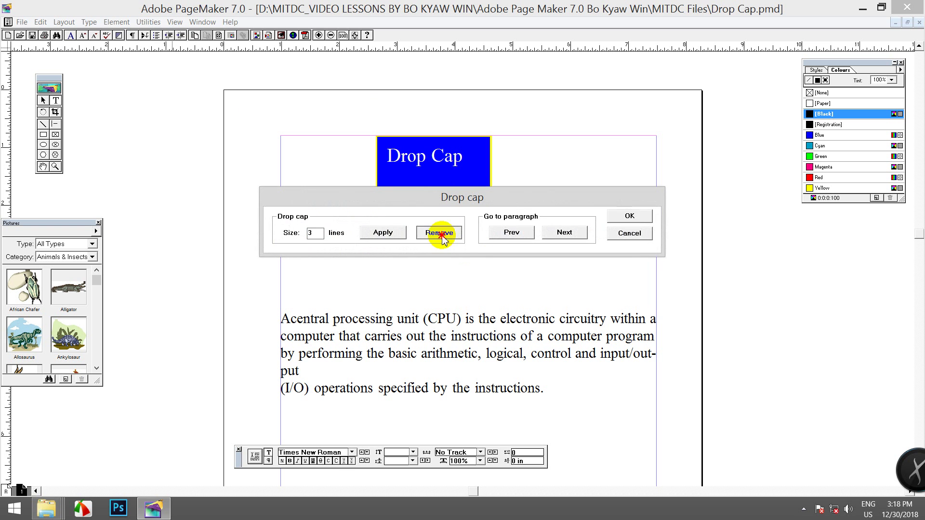
pyautogui.click(627, 216)
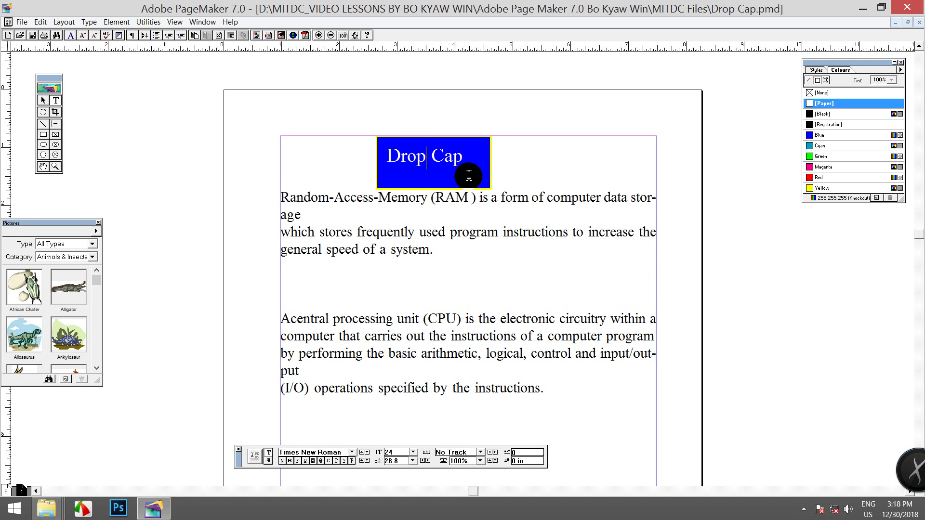